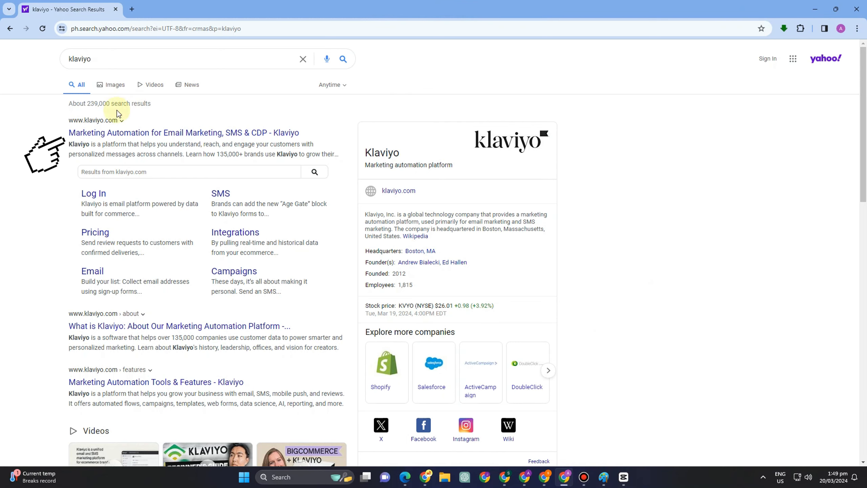
Step: Open the official Klaviyo homepage from the Yahoo 'klaviyo' search results
{"action": "left_click", "coordinate": [98, 131]}
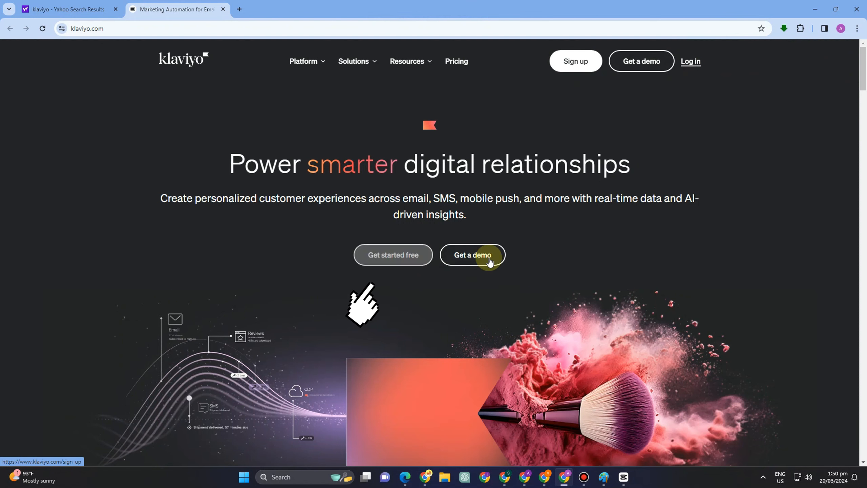
Step: Start a free Klaviyo sign-up and fill in the account e-mail and password
{"action": "left_click", "coordinate": [402, 254]}
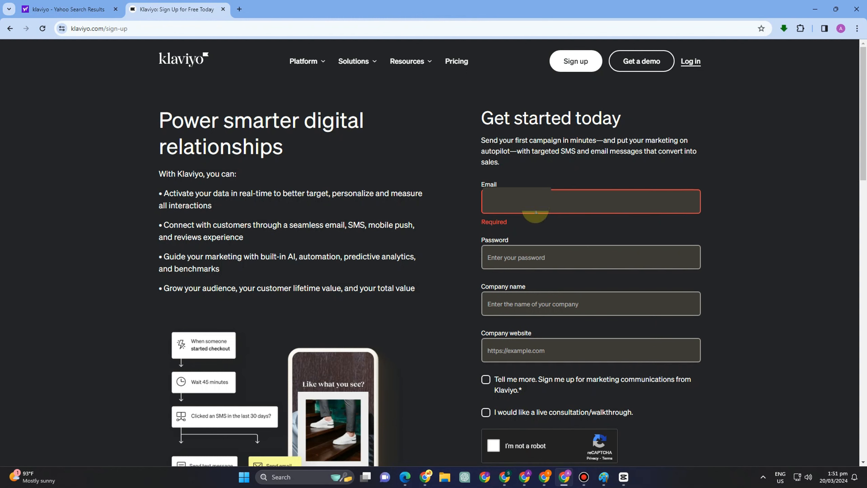
{"action": "left_click", "coordinate": [540, 201]}
{"action": "type", "text": "a"}
{"action": "left_click", "coordinate": [563, 228]}
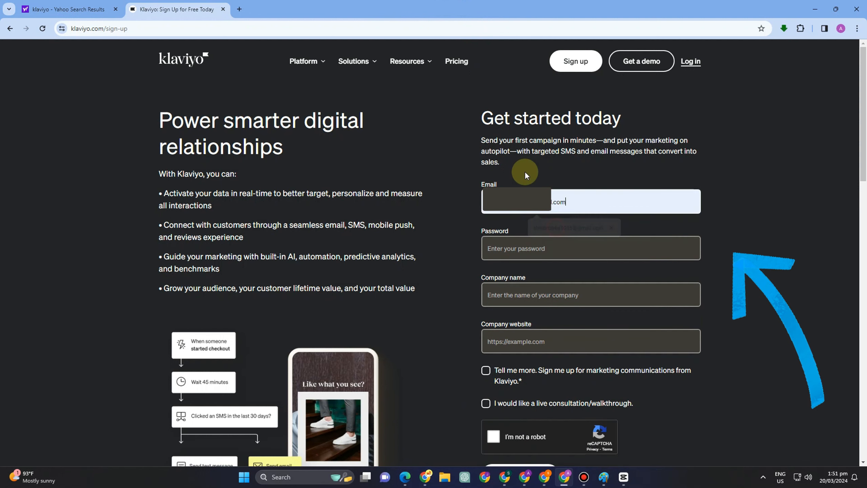
{"action": "left_click", "coordinate": [541, 244]}
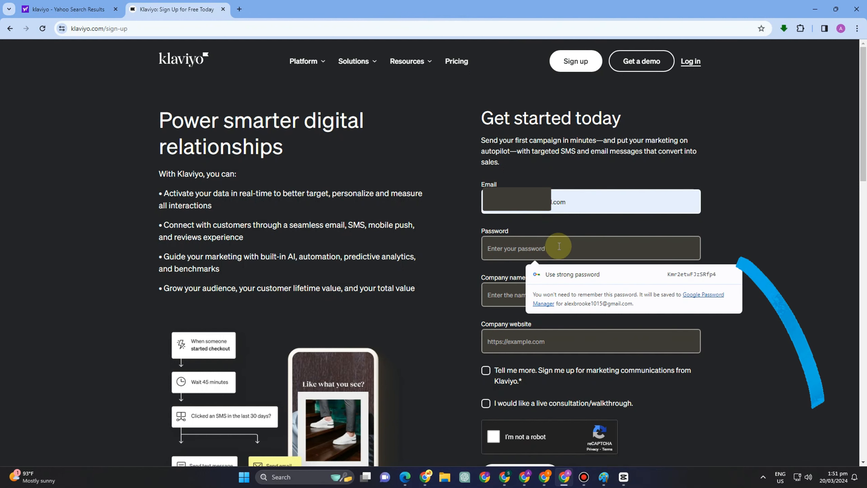
{"action": "type", "text": "••••••••••••••"}
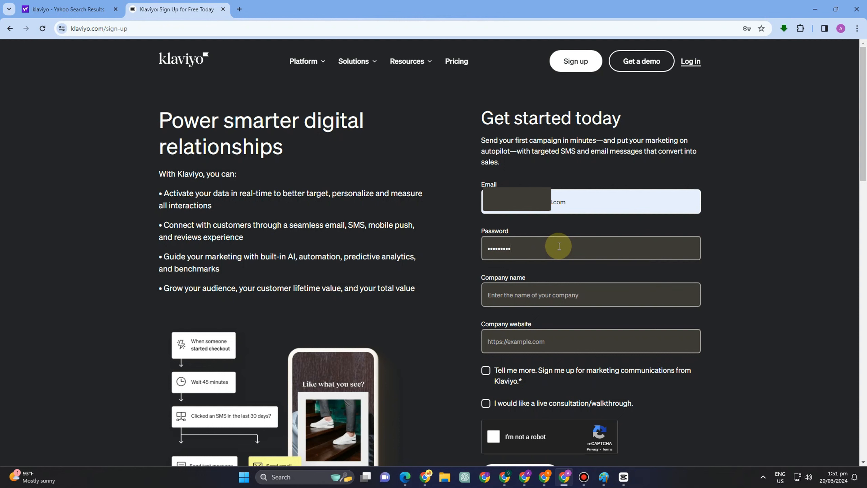
{"action": "type", "text": "•••"}
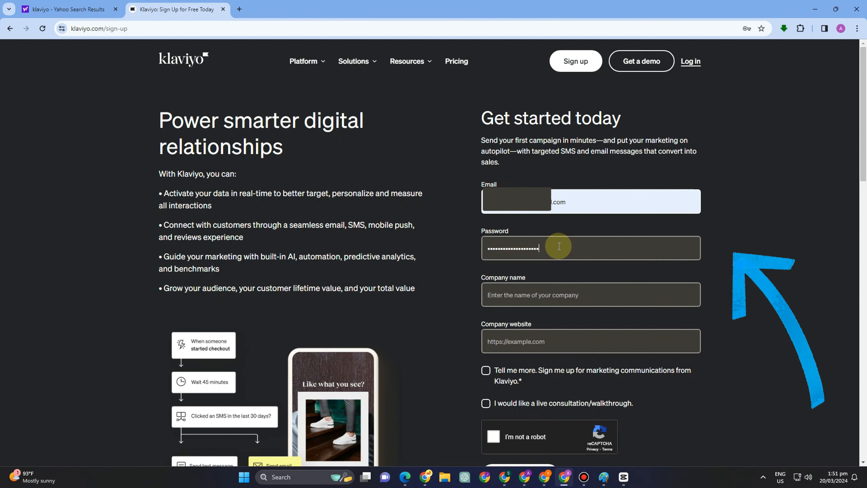
Step: Enter 'Andy Company' as the company name and request a live consultation
{"action": "left_click", "coordinate": [558, 290]}
{"action": "type", "text": "A"}
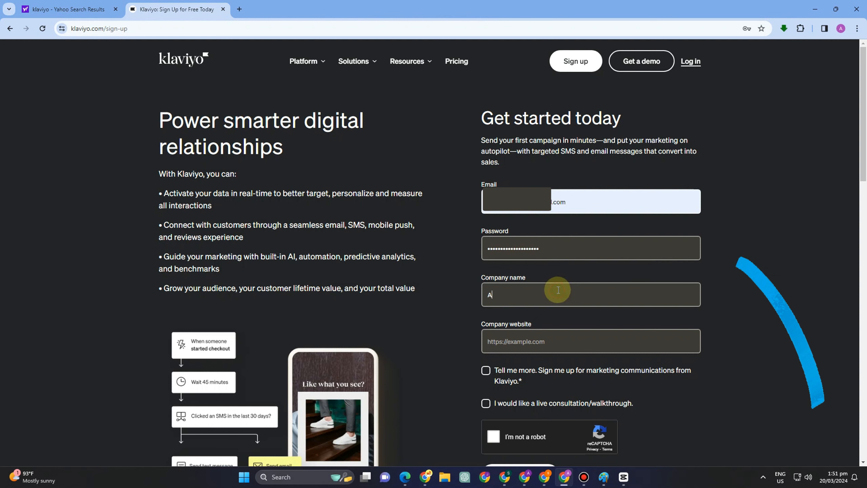
{"action": "type", "text": "ndy Com"}
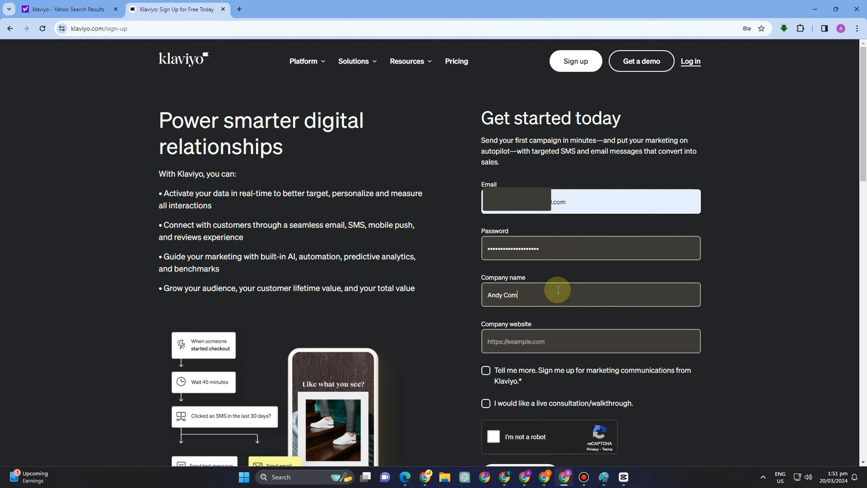
{"action": "type", "text": "pany"}
{"action": "key", "text": "BackSpace"}
{"action": "type", "text": "ny"}
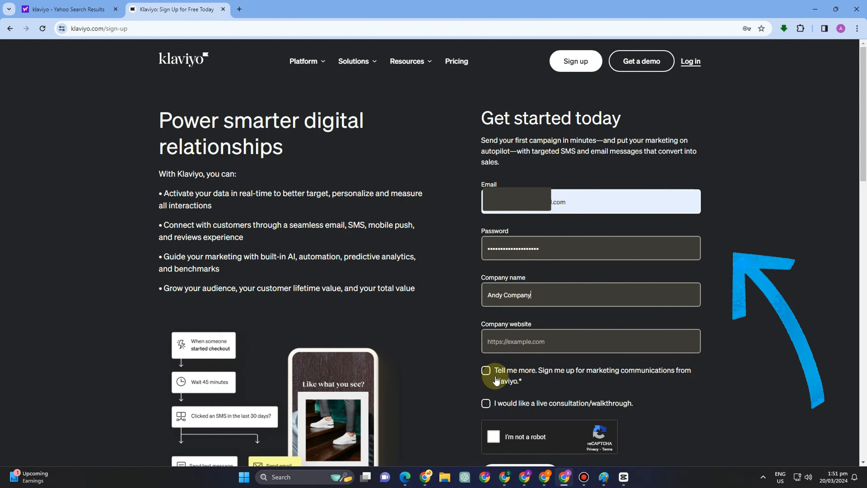
{"action": "left_click", "coordinate": [485, 403]}
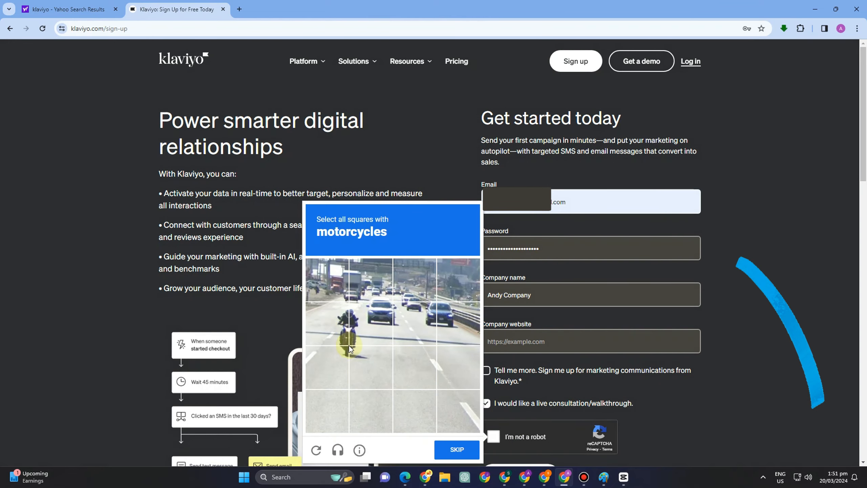
Step: Solve the motorcycle reCAPTCHA and create the Klaviyo account
{"action": "left_click", "coordinate": [343, 317]}
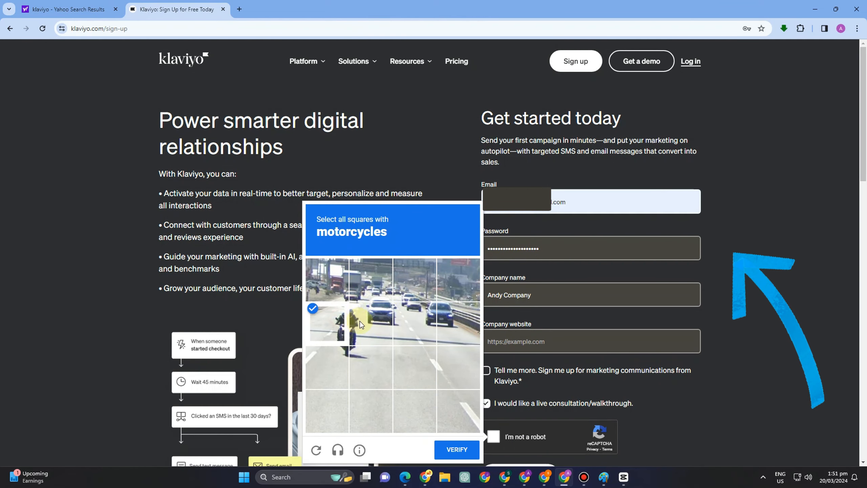
{"action": "left_click", "coordinate": [329, 364]}
{"action": "left_click", "coordinate": [369, 324]}
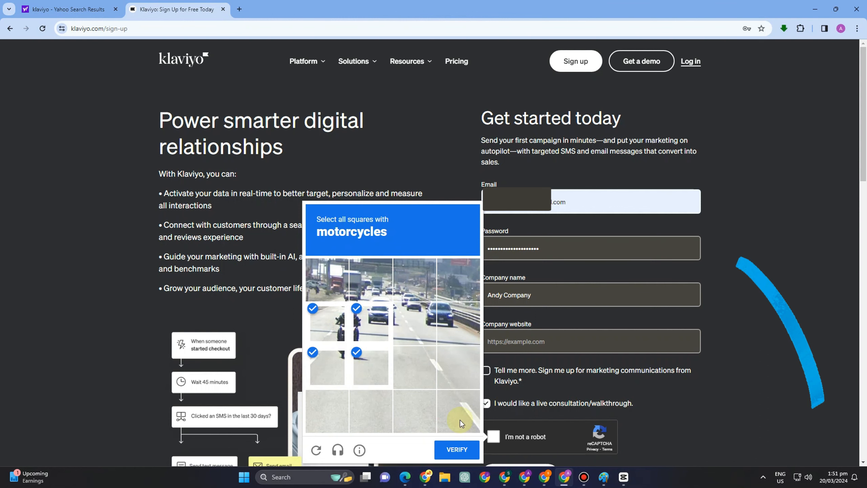
{"action": "left_click", "coordinate": [464, 449]}
{"action": "scroll", "coordinate": [553, 379], "scroll_direction": "down", "scroll_amount": 5}
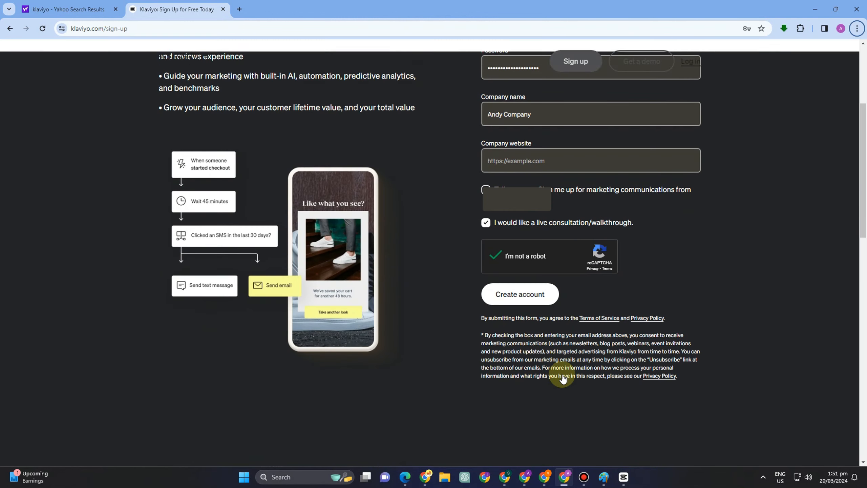
{"action": "left_click", "coordinate": [512, 298]}
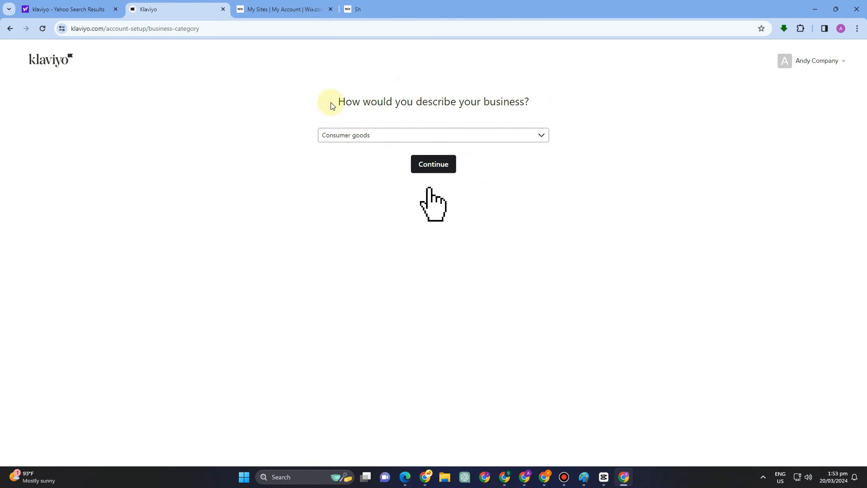
Step: Set the business category to Media & content and continue
{"action": "left_click", "coordinate": [541, 137]}
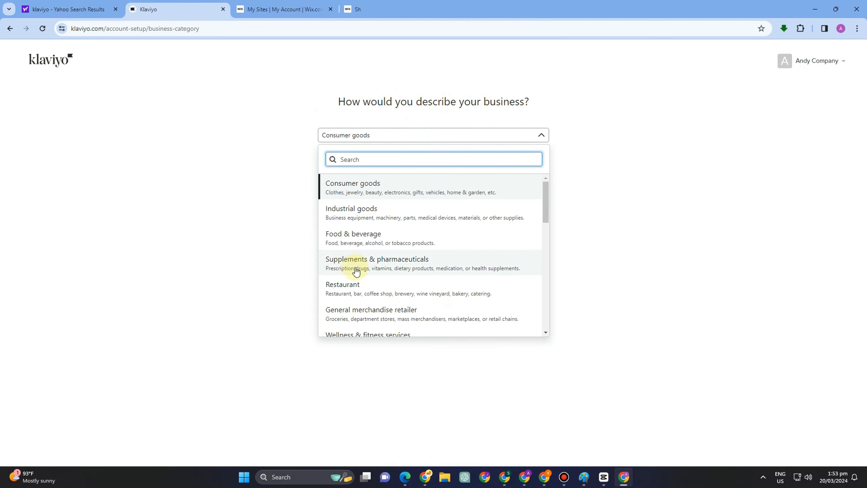
{"action": "scroll", "coordinate": [356, 271], "scroll_direction": "down", "scroll_amount": 7}
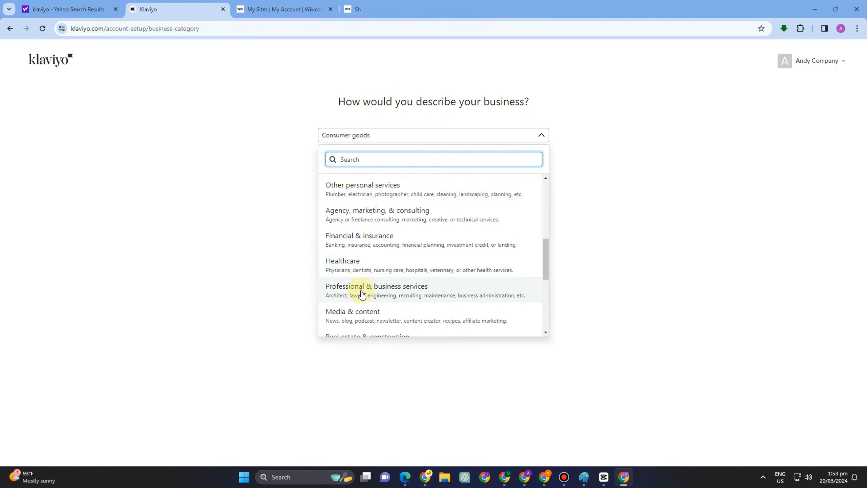
{"action": "scroll", "coordinate": [358, 294], "scroll_direction": "down", "scroll_amount": 5}
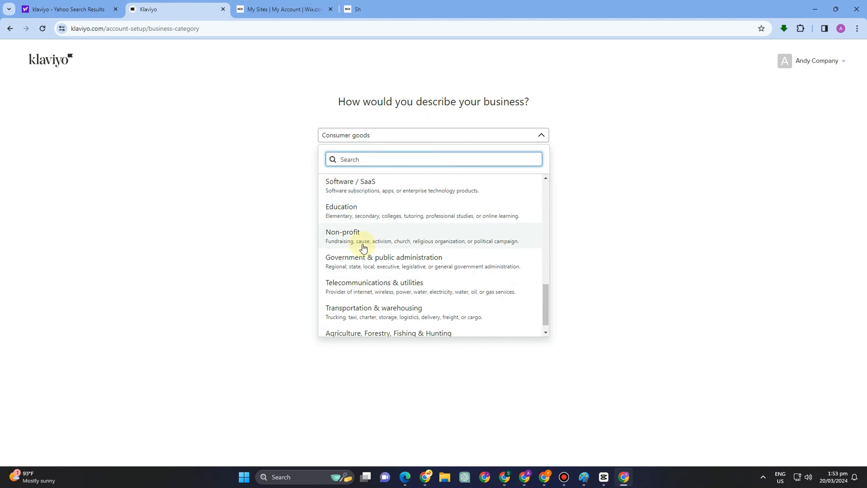
{"action": "scroll", "coordinate": [379, 294], "scroll_direction": "down", "scroll_amount": 1}
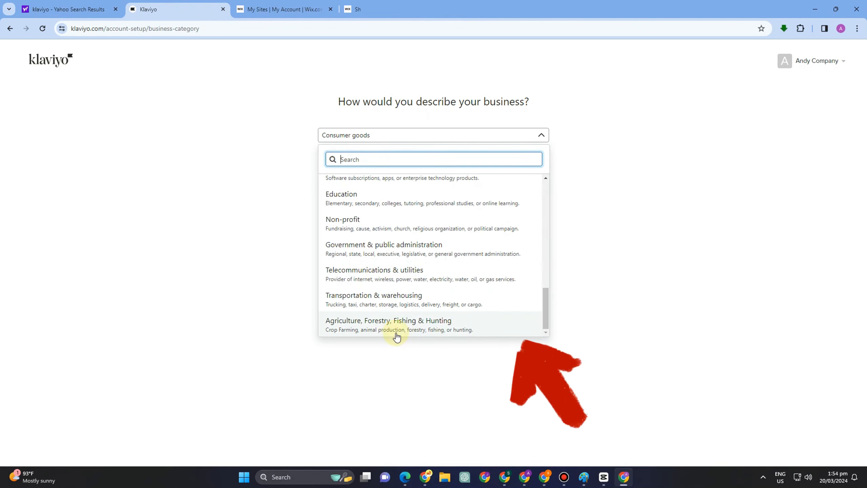
{"action": "scroll", "coordinate": [352, 287], "scroll_direction": "up", "scroll_amount": 5}
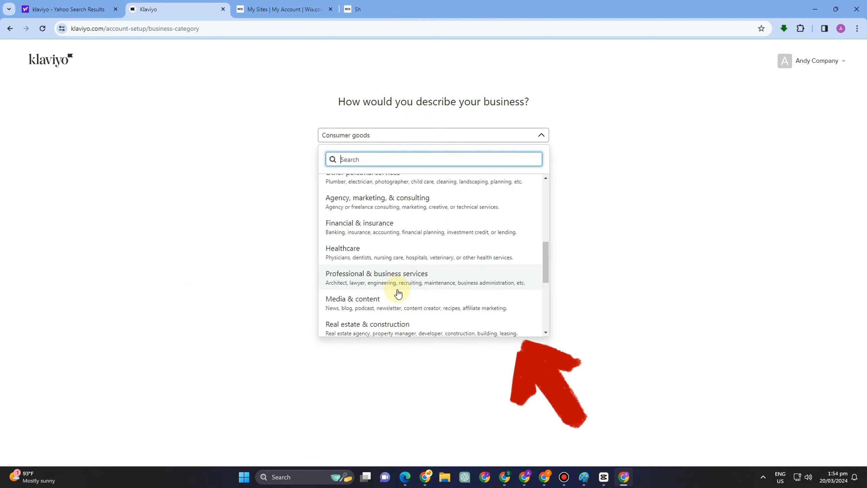
{"action": "left_click", "coordinate": [397, 303]}
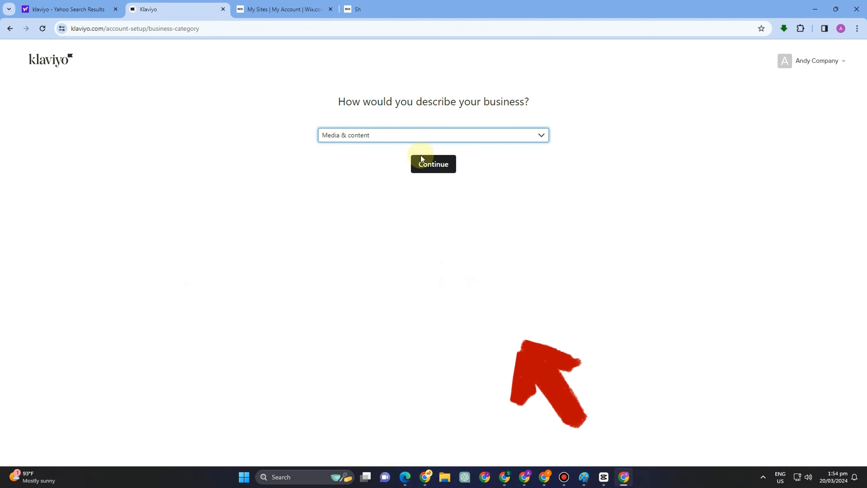
{"action": "left_click", "coordinate": [428, 162]}
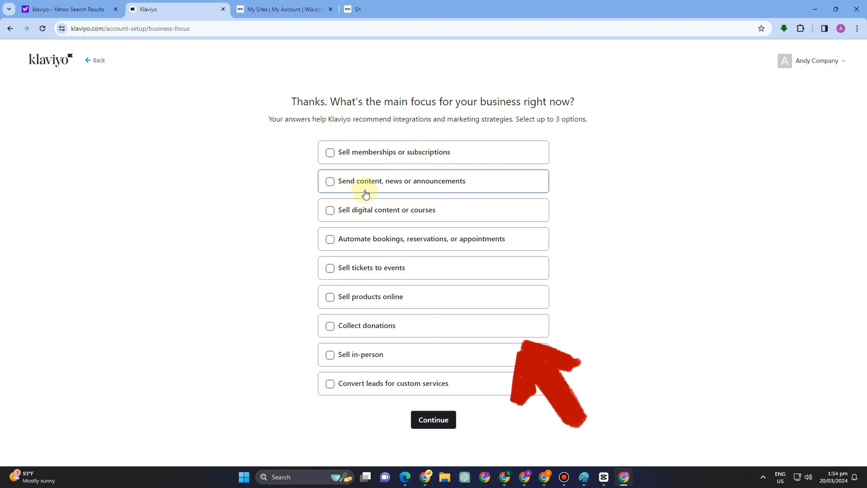
Step: Choose digital content or courses, products online and bookings as business focuses, then continue
{"action": "left_click", "coordinate": [329, 212]}
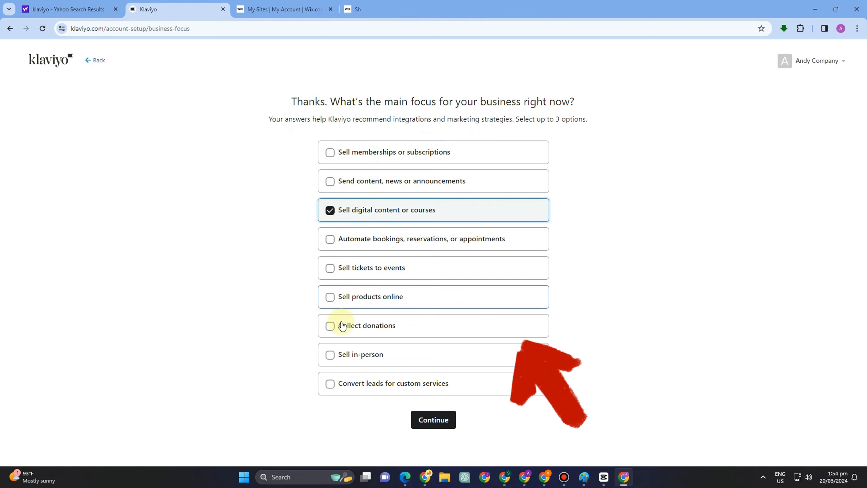
{"action": "left_click", "coordinate": [330, 297]}
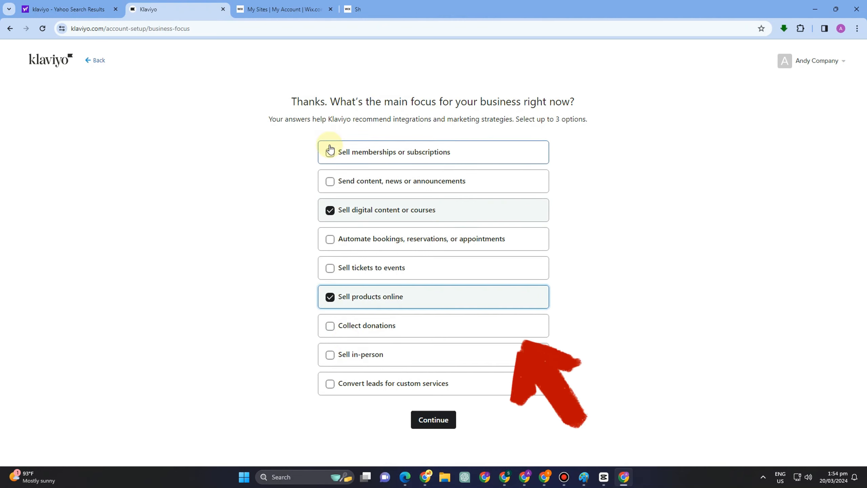
{"action": "left_click", "coordinate": [326, 244]}
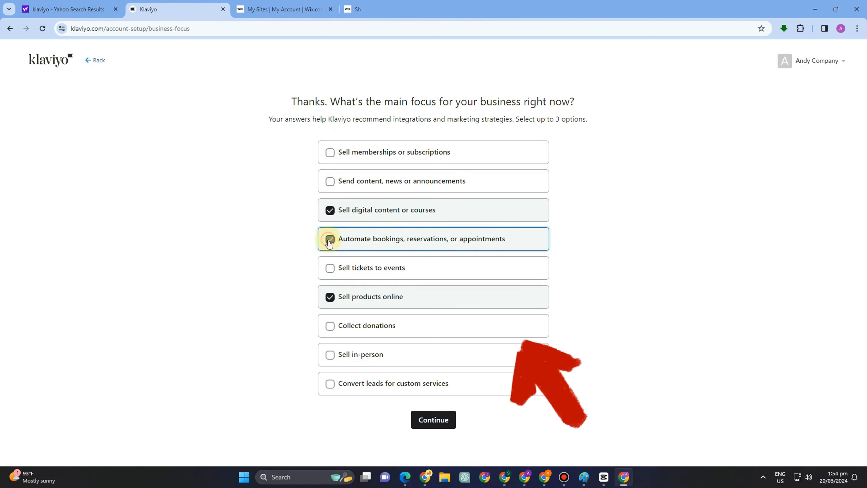
{"action": "left_click", "coordinate": [429, 427]}
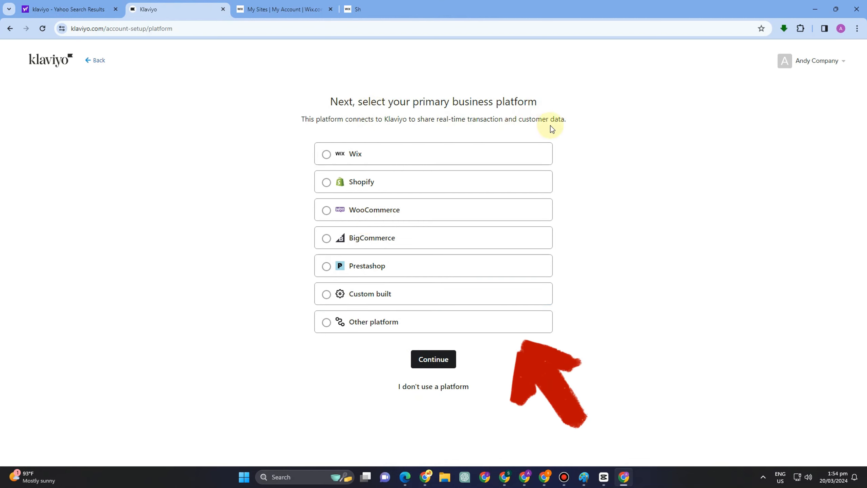
Step: Pick Shopify as the primary platform and submit the store's myshopify URL
{"action": "left_click", "coordinate": [327, 188]}
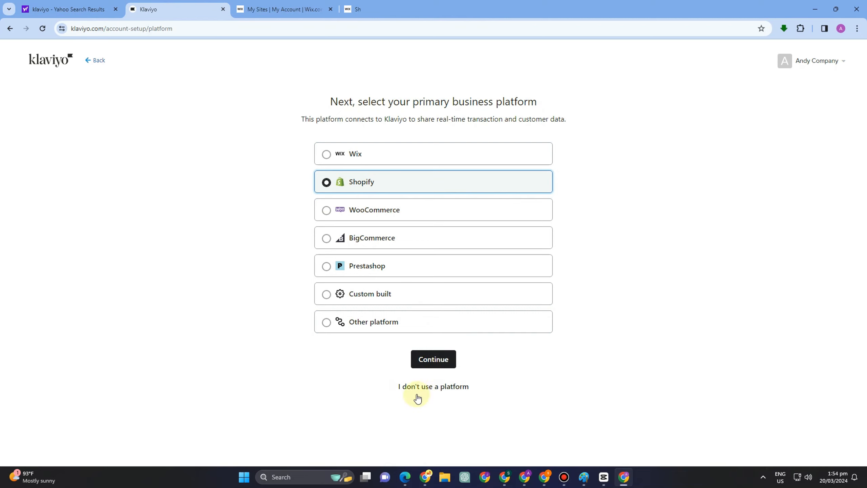
{"action": "left_click", "coordinate": [426, 361]}
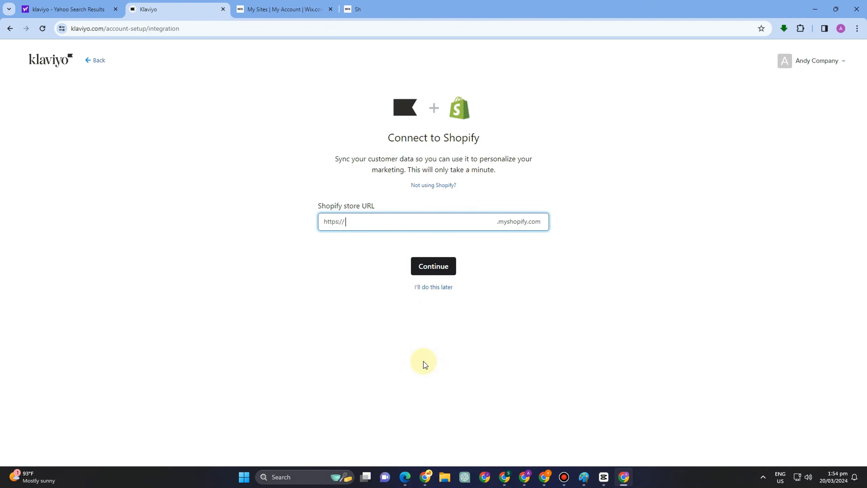
{"action": "left_click", "coordinate": [396, 197]}
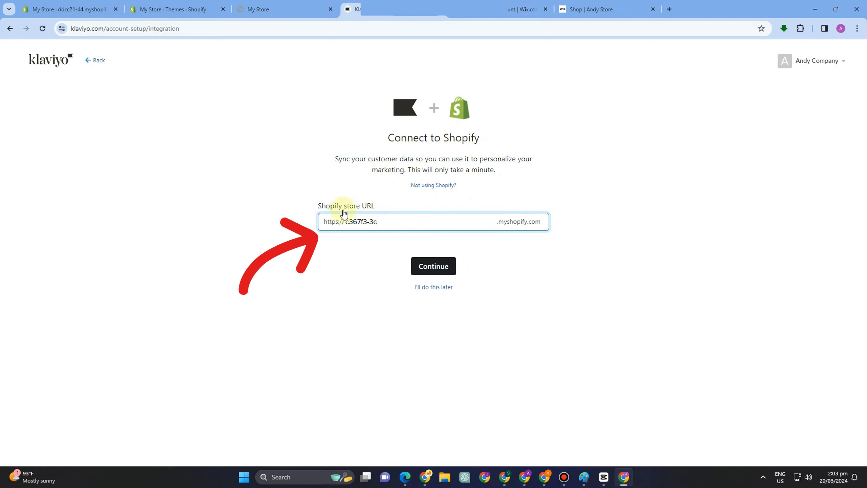
{"action": "left_click", "coordinate": [423, 273]}
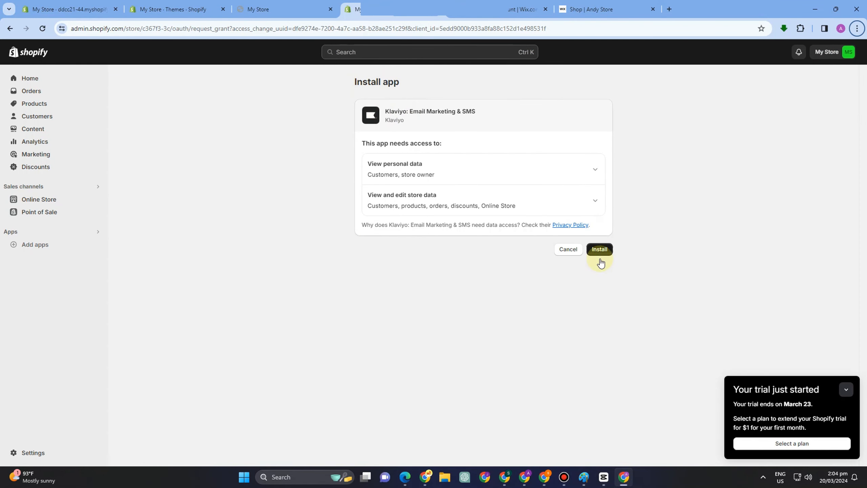
Step: Dismiss the trial notice and install Klaviyo: Email Marketing & SMS on the Shopify store
{"action": "left_click", "coordinate": [846, 390]}
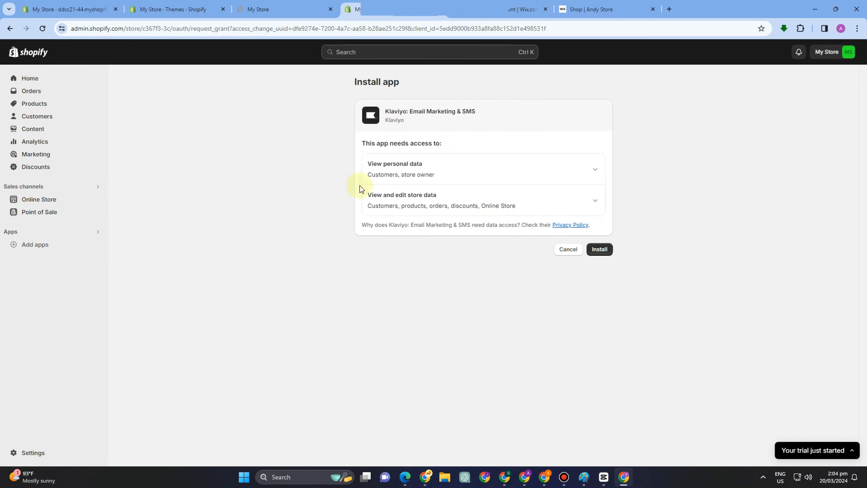
{"action": "left_click", "coordinate": [598, 255]}
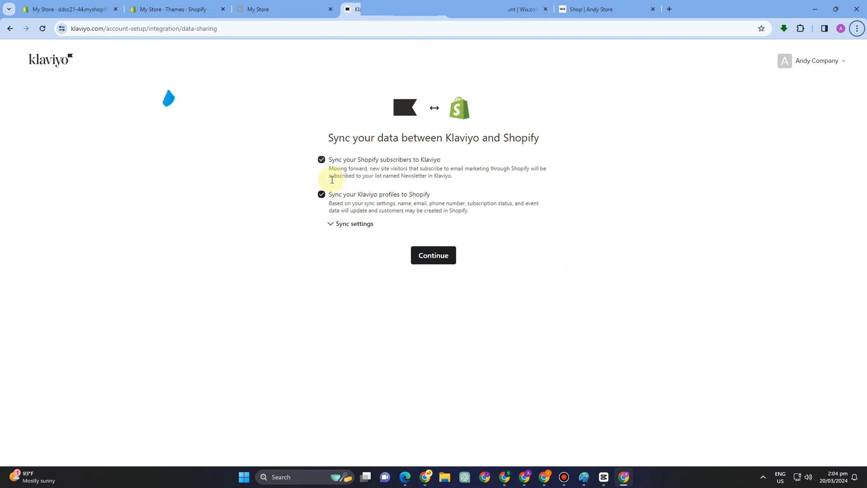
Step: Keep both Shopify sync options on, review the sync settings, and continue
{"action": "double_click", "coordinate": [322, 159]}
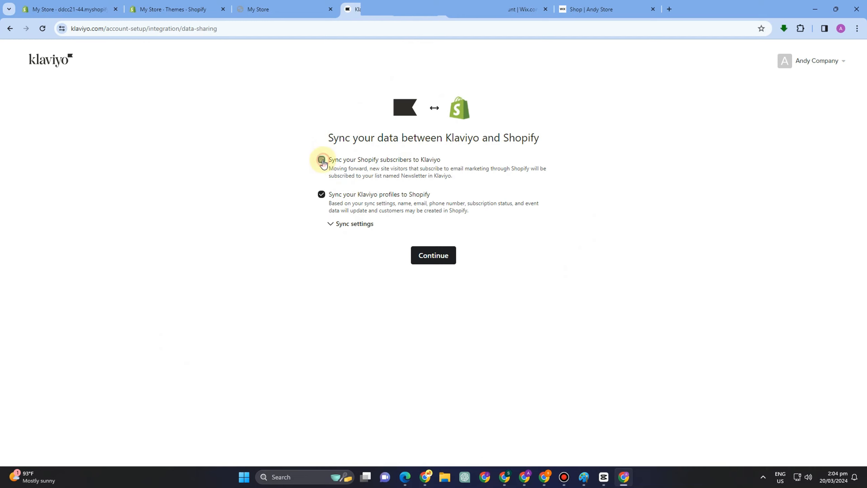
{"action": "double_click", "coordinate": [321, 198]}
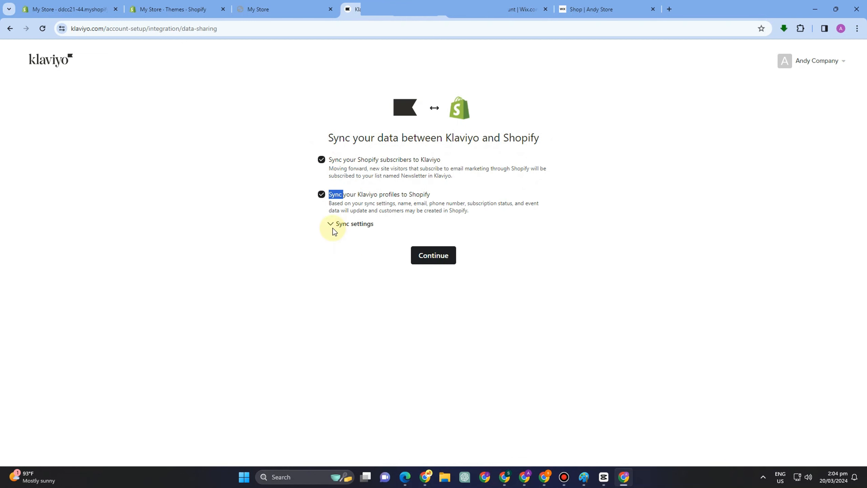
{"action": "left_click", "coordinate": [333, 228]}
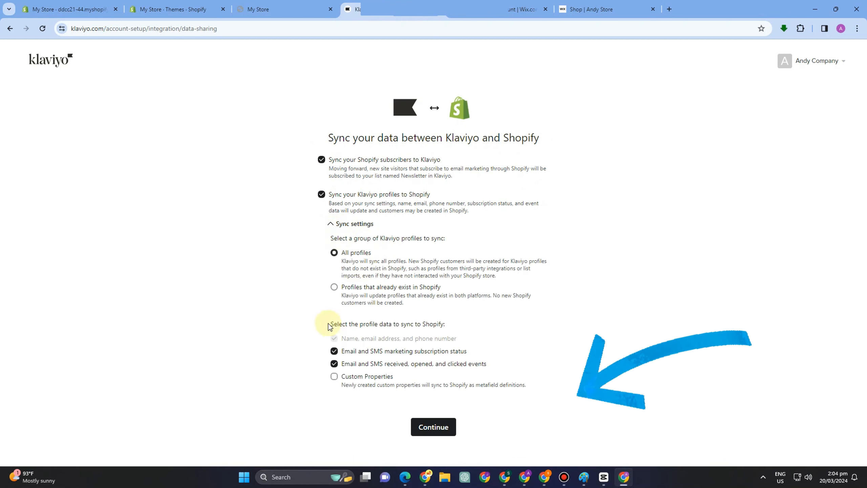
{"action": "left_click", "coordinate": [333, 364]}
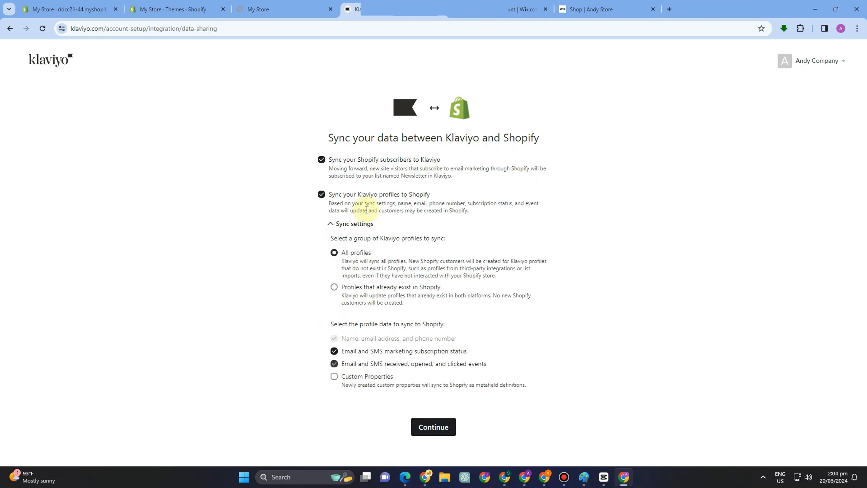
{"action": "left_click", "coordinate": [440, 428]}
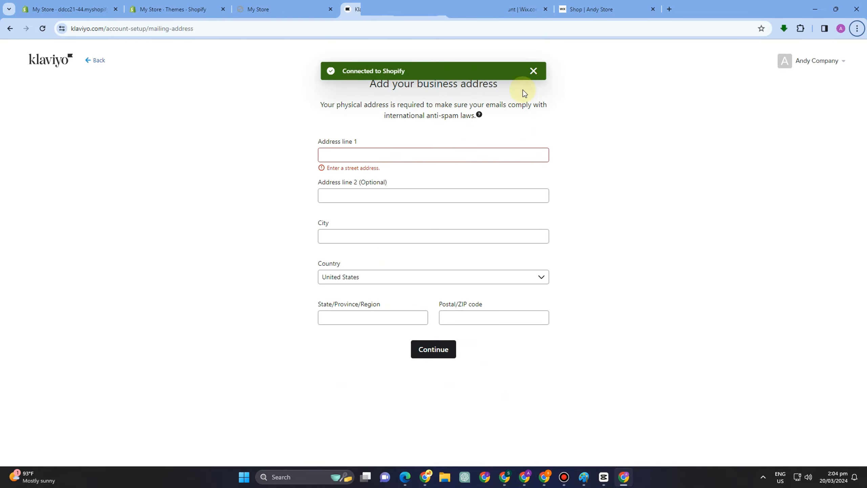
Step: Fill in both street address lines, city, state and ZIP code, then submit the address
{"action": "left_click", "coordinate": [403, 154]}
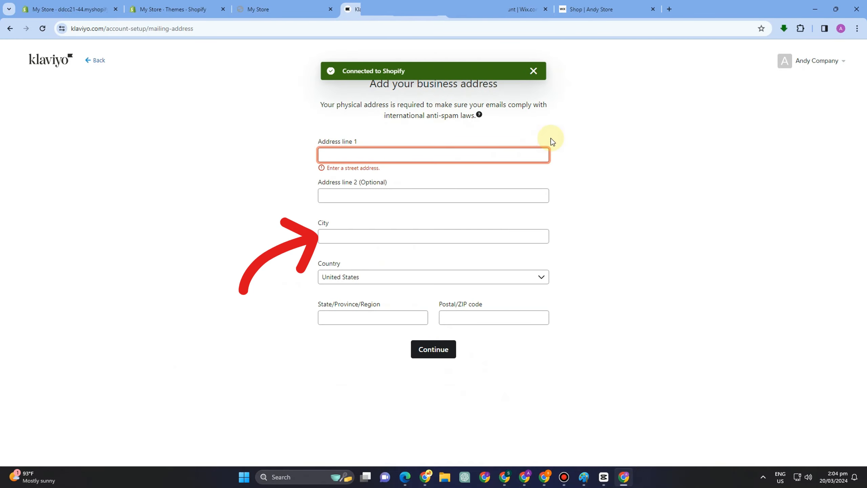
{"action": "type", "text": "123 "}
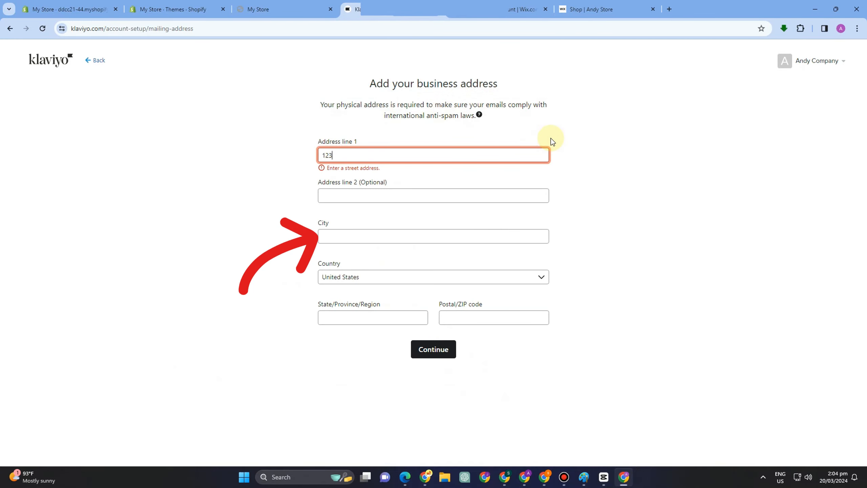
{"action": "type", "text": "Pe"}
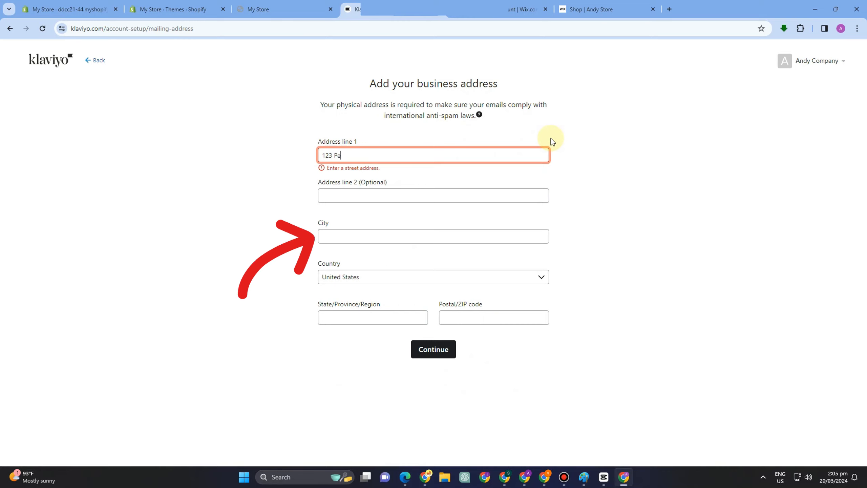
{"action": "type", "text": "ru street"}
{"action": "left_click", "coordinate": [367, 190]}
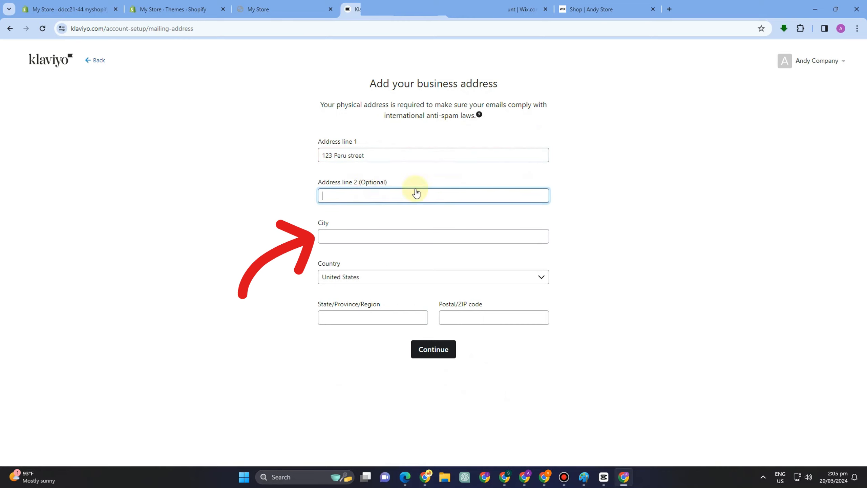
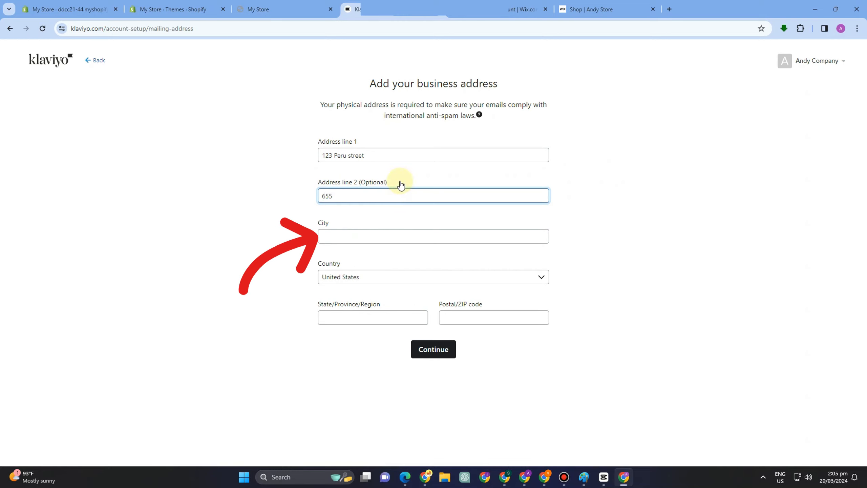
{"action": "left_click", "coordinate": [376, 235]}
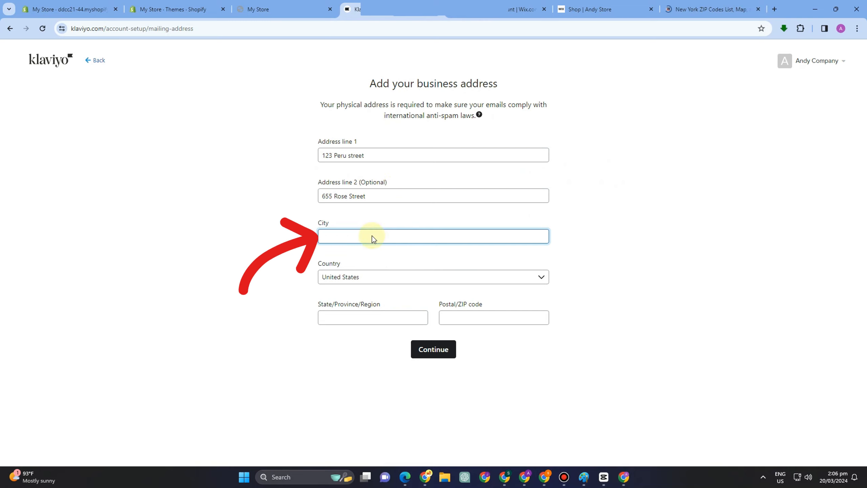
{"action": "type", "text": "Holtsville"}
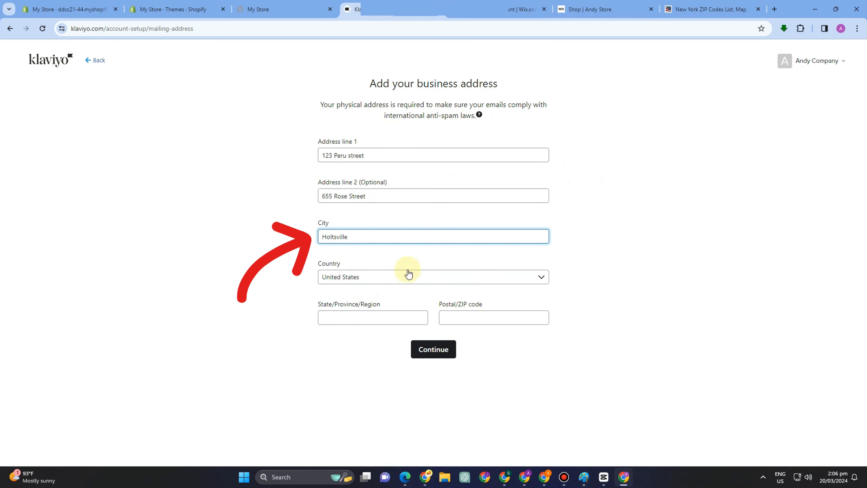
{"action": "left_click", "coordinate": [393, 321]}
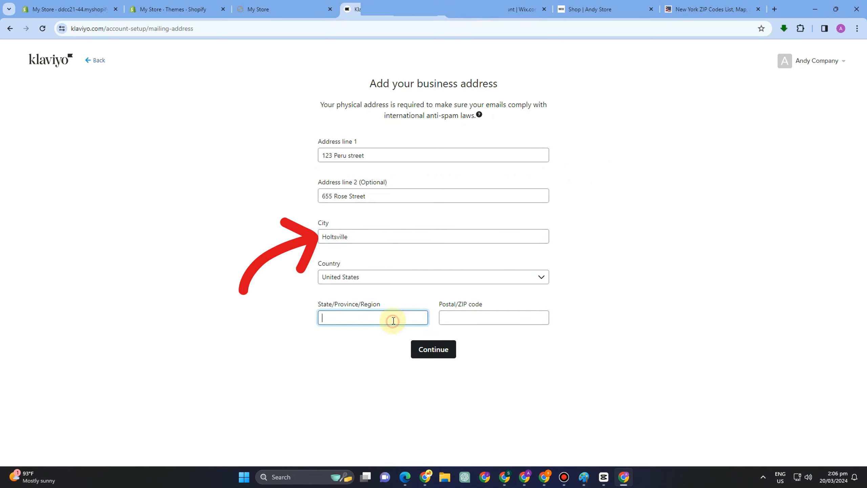
{"action": "type", "text": "New "}
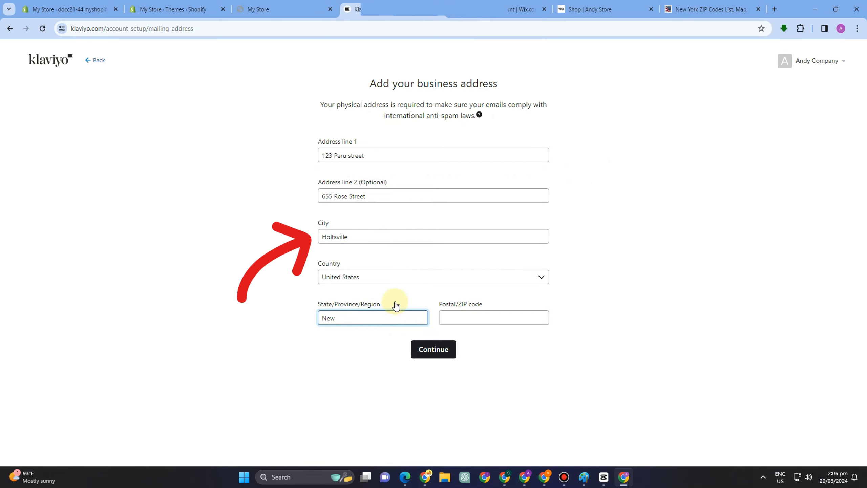
{"action": "type", "text": "Yor"}
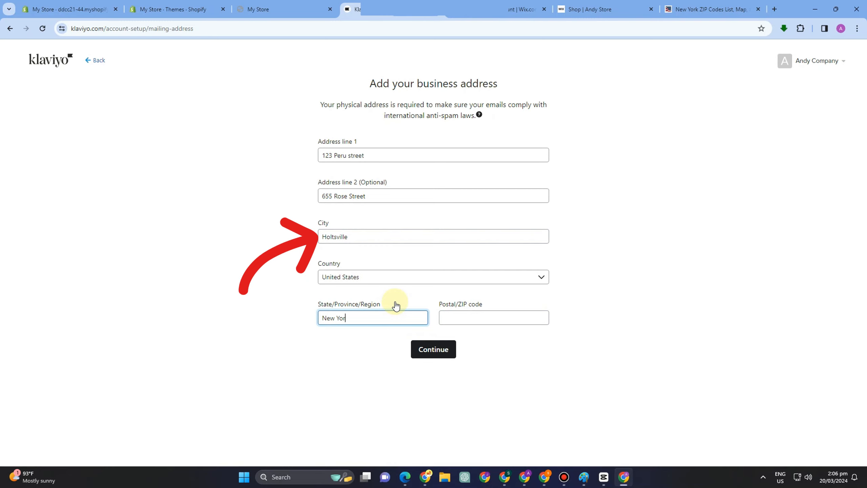
{"action": "type", "text": "k"}
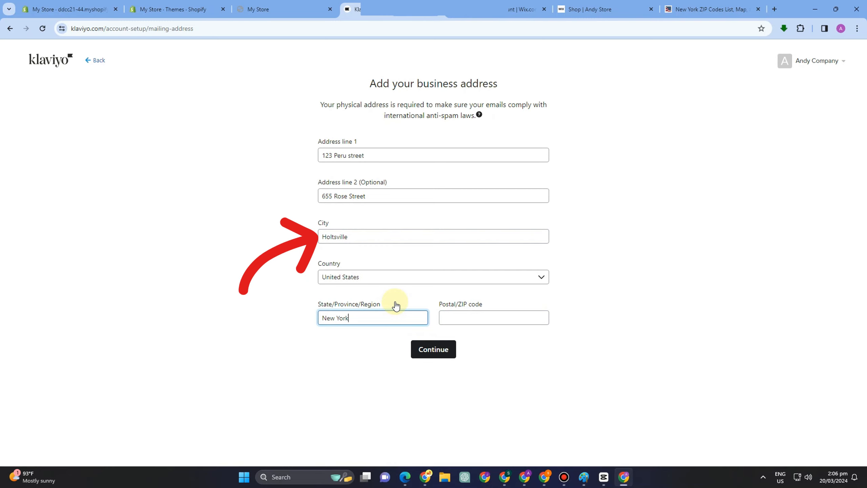
{"action": "left_click", "coordinate": [509, 314]}
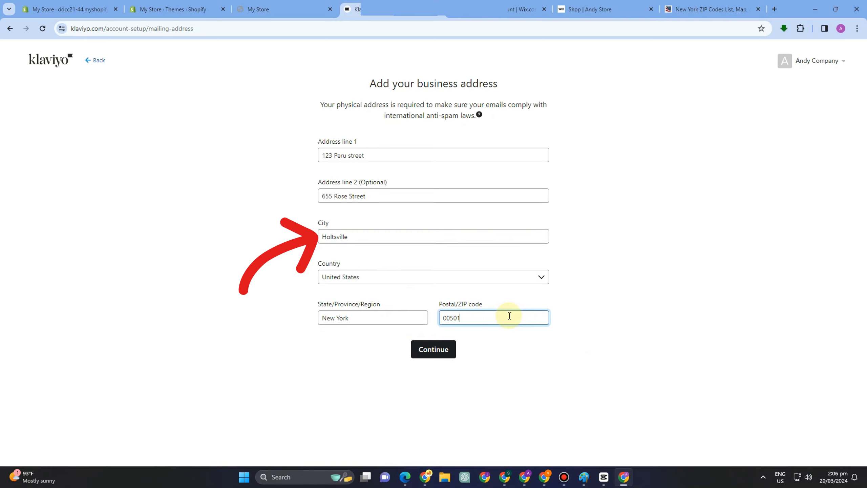
{"action": "left_click", "coordinate": [430, 354]}
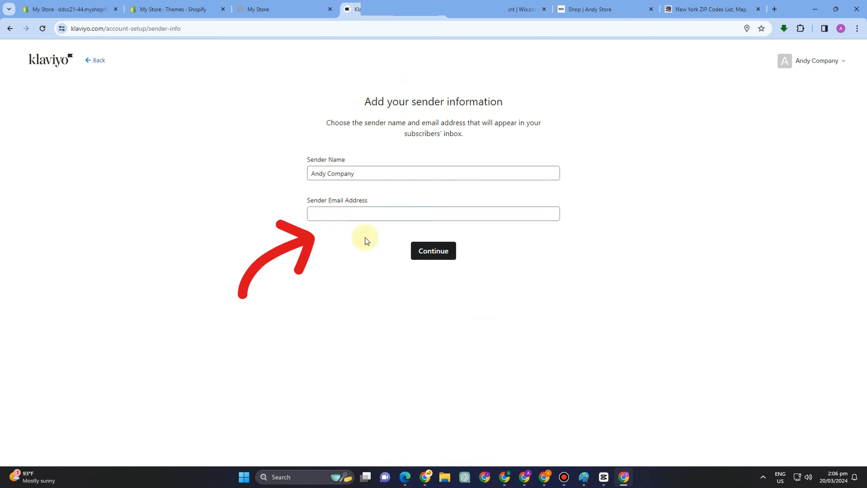
Step: Enter the sender e-mail address and save the sender details
{"action": "left_click", "coordinate": [362, 215]}
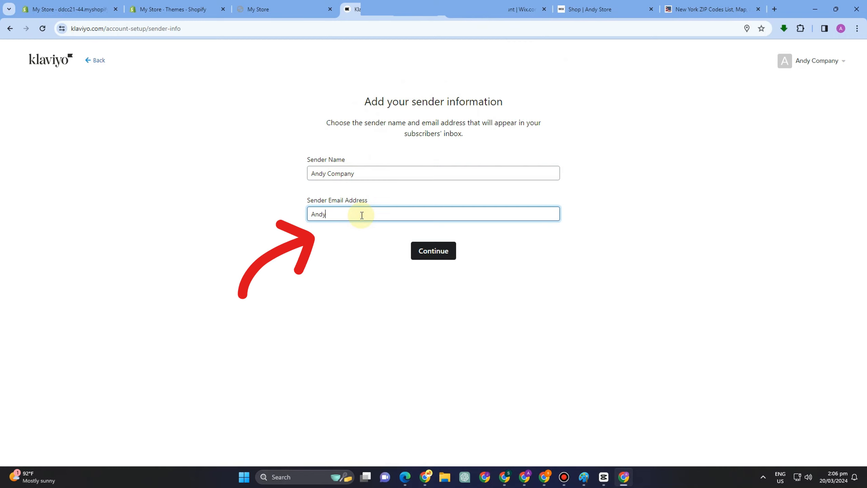
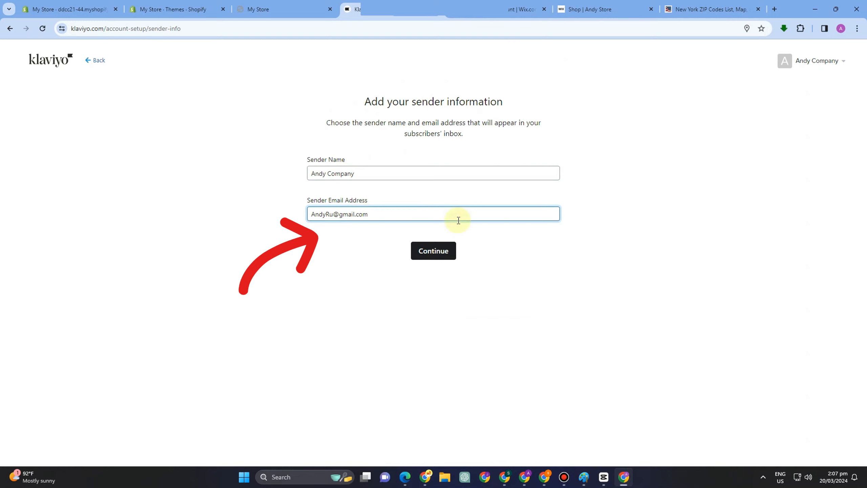
{"action": "left_click", "coordinate": [439, 252]}
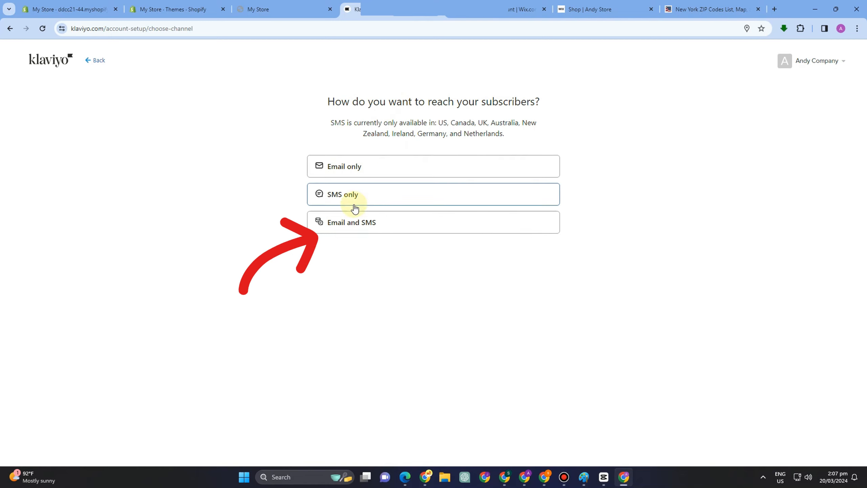
Step: Choose Email only as the channel for reaching subscribers
{"action": "left_click", "coordinate": [357, 172]}
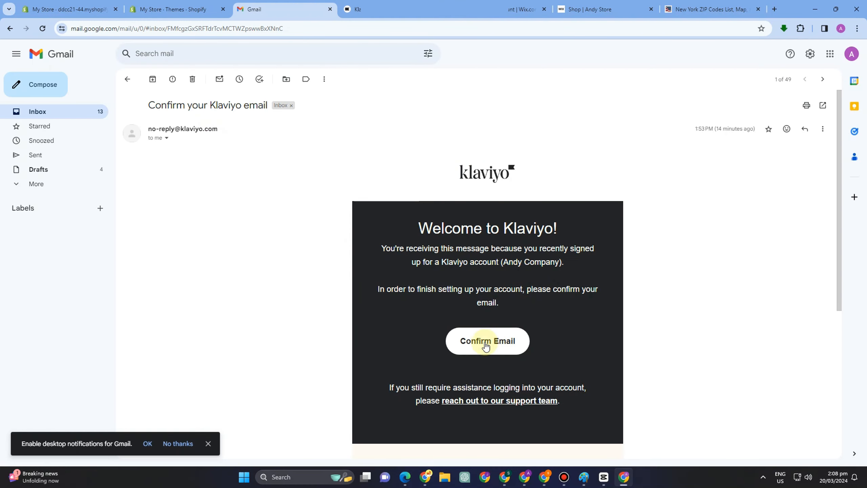
Step: Confirm the Klaviyo account email from the Gmail confirmation message
{"action": "left_click", "coordinate": [499, 346]}
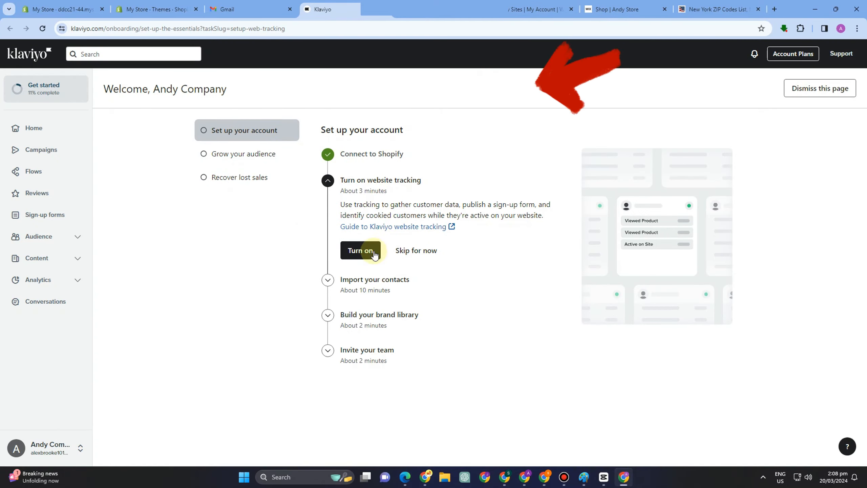
Step: Skip website tracking, contact import, brand library, and team invites in the onboarding checklist
{"action": "left_click", "coordinate": [406, 249]}
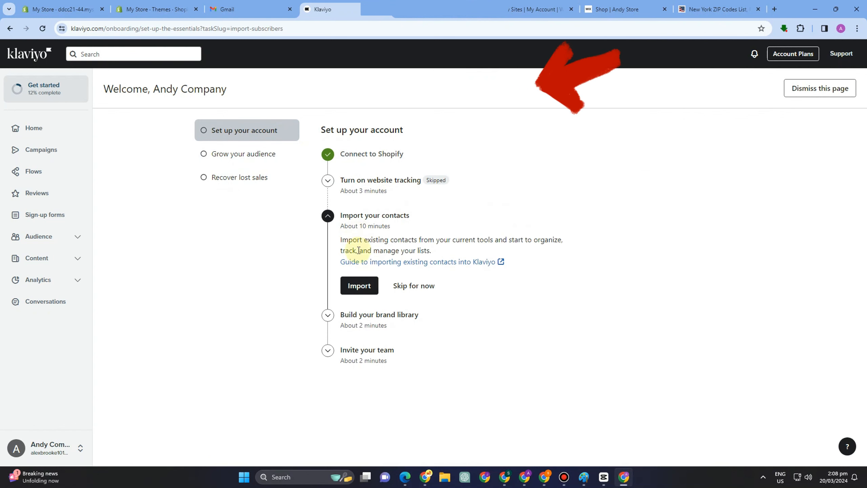
{"action": "left_click", "coordinate": [430, 331]}
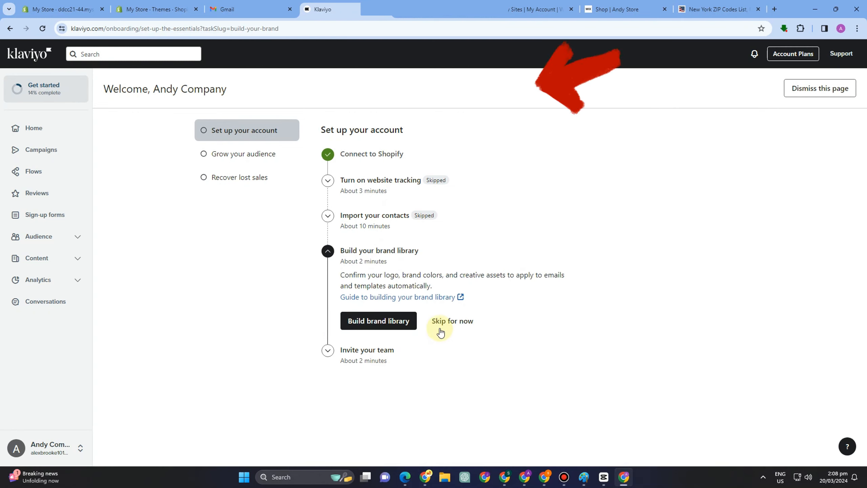
{"action": "left_click", "coordinate": [456, 326]}
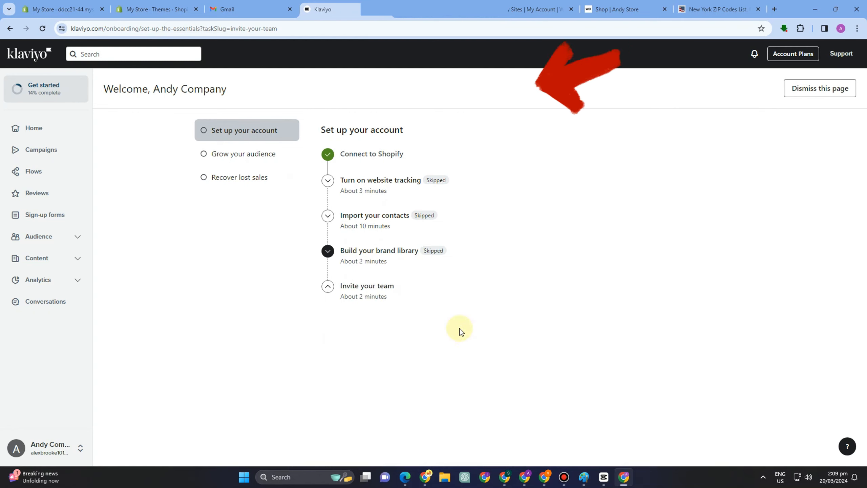
{"action": "left_click", "coordinate": [421, 344]}
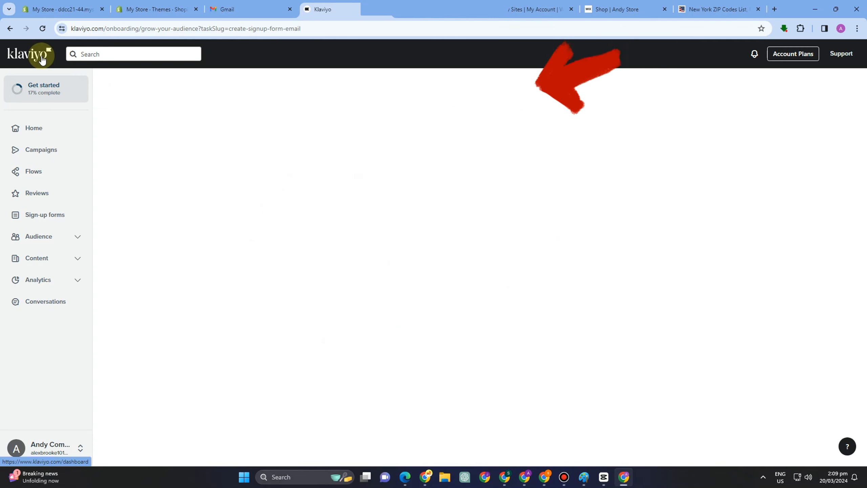